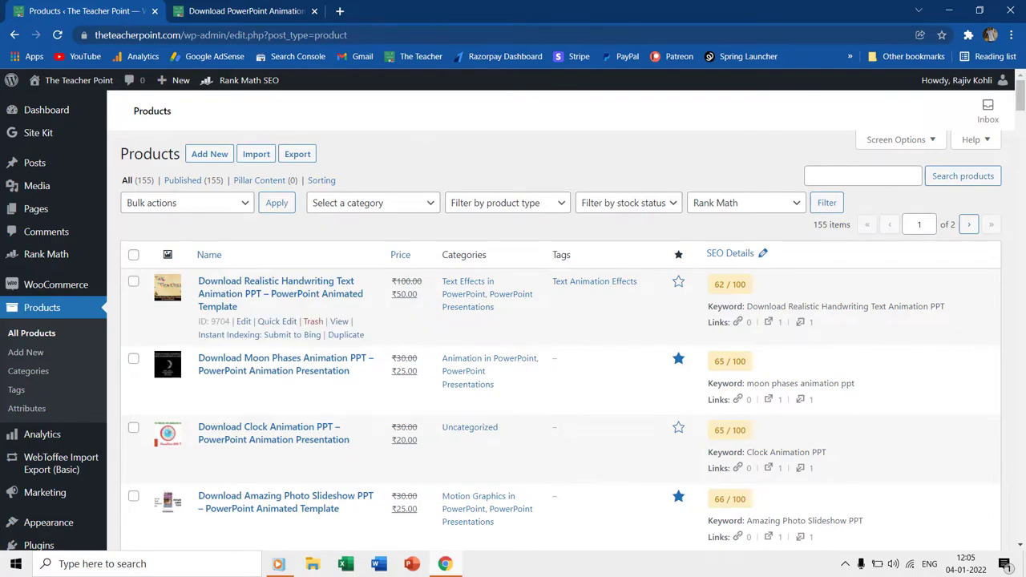
# - Look through the product list in the store admin and go to its second page
pyautogui.moveTo(1019, 98); pyautogui.dragTo(1017, 524)
pyautogui.click(970, 489)
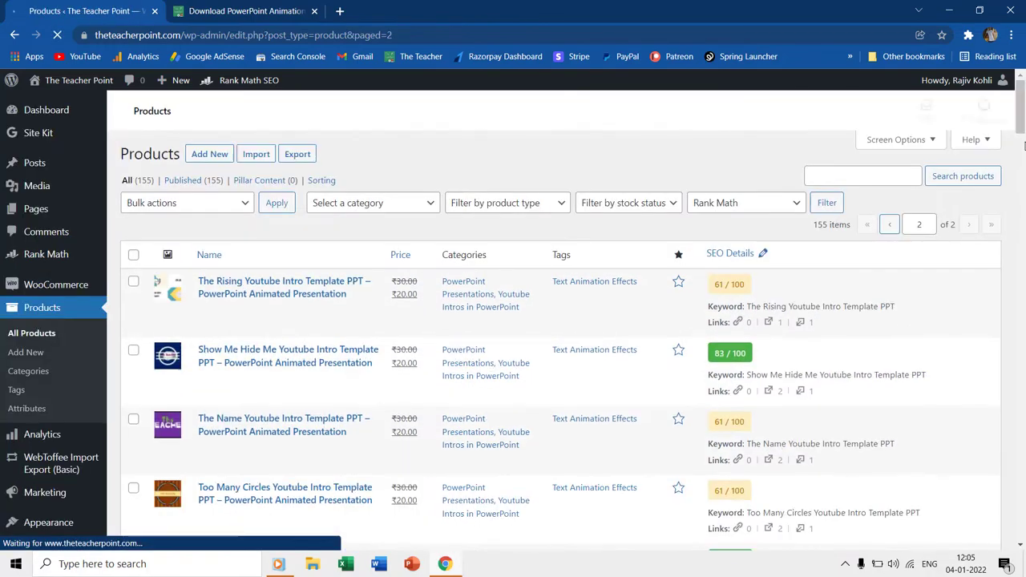
pyautogui.moveTo(1023, 146); pyautogui.dragTo(1002, 96)
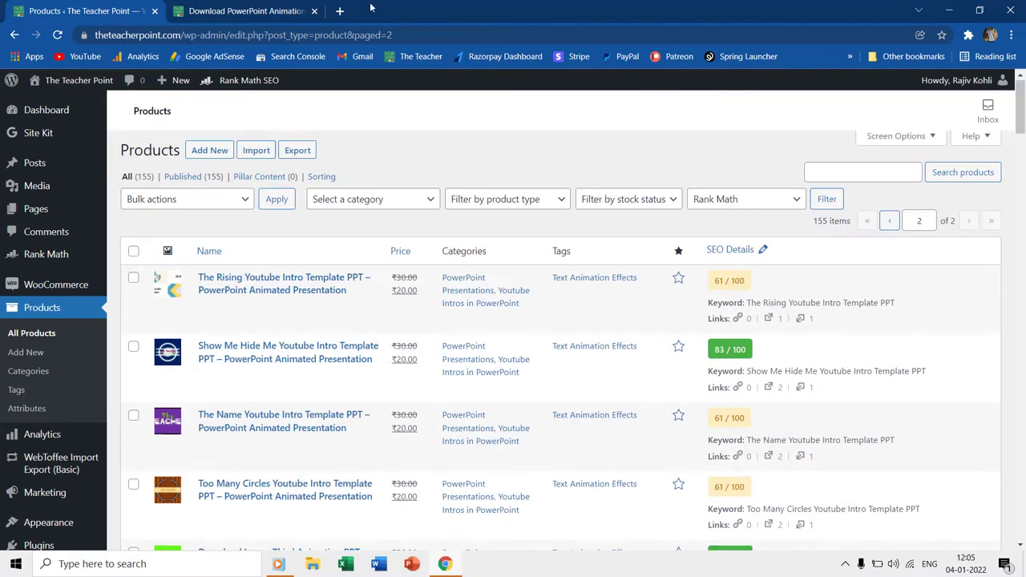
# - Open the 3 Rectangles Youtube Intro Template PPT product on the shop's Downloads page and add it to the cart
pyautogui.click(246, 10)
pyautogui.click(165, 316)
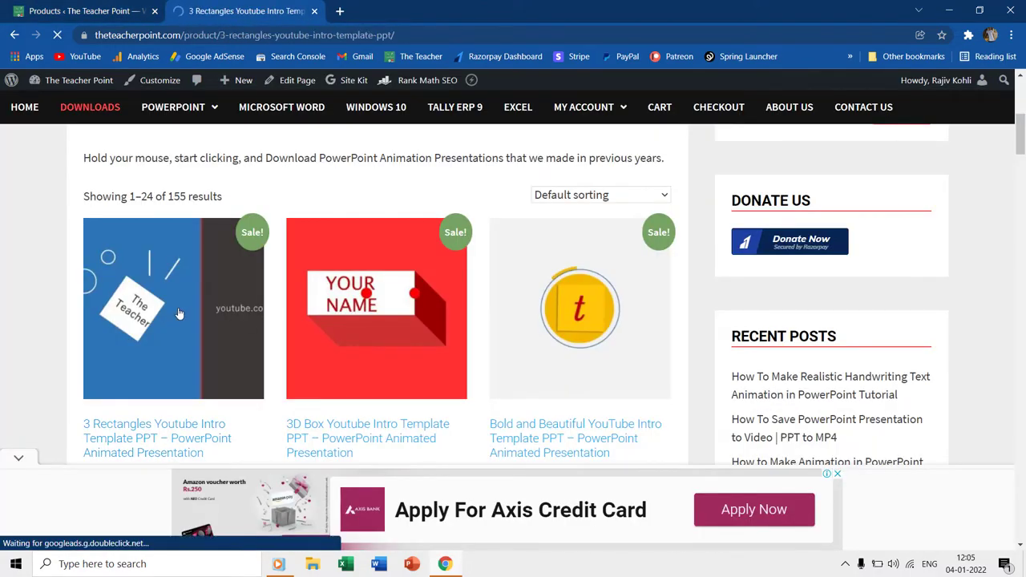
pyautogui.scroll(-4, 539, 341)
pyautogui.scroll(-1, 539, 341)
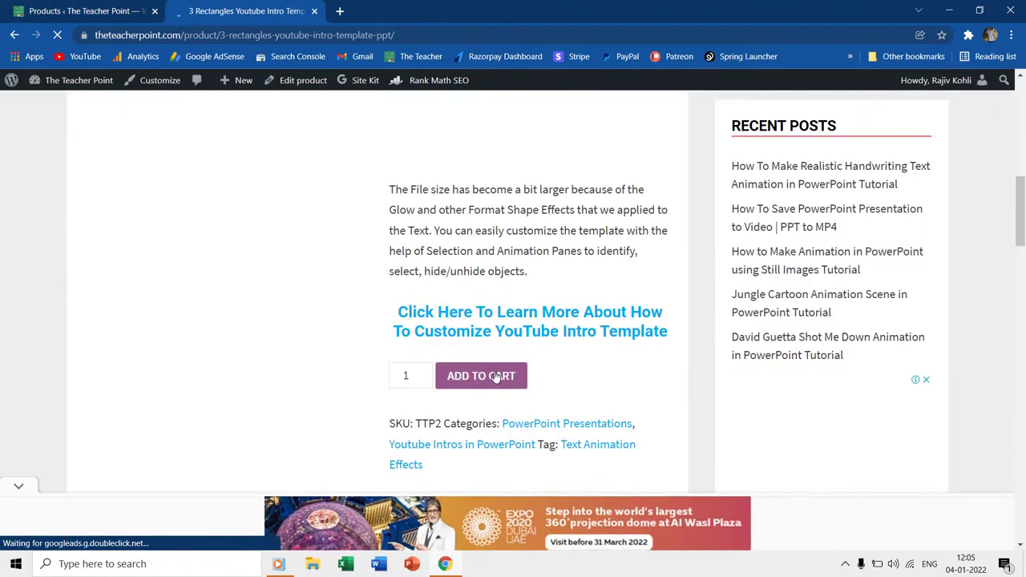
pyautogui.click(497, 373)
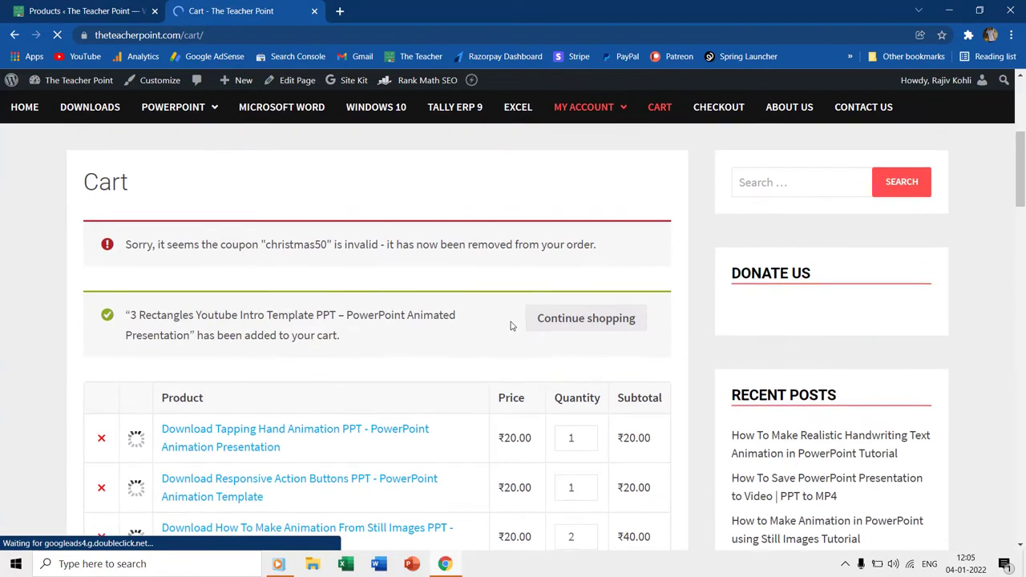
# - Proceed from the cart to checkout and examine the billing details required there
pyautogui.scroll(-15, 508, 323)
pyautogui.moveTo(1018, 272); pyautogui.dragTo(1018, 400)
pyautogui.scroll(-2, 592, 354)
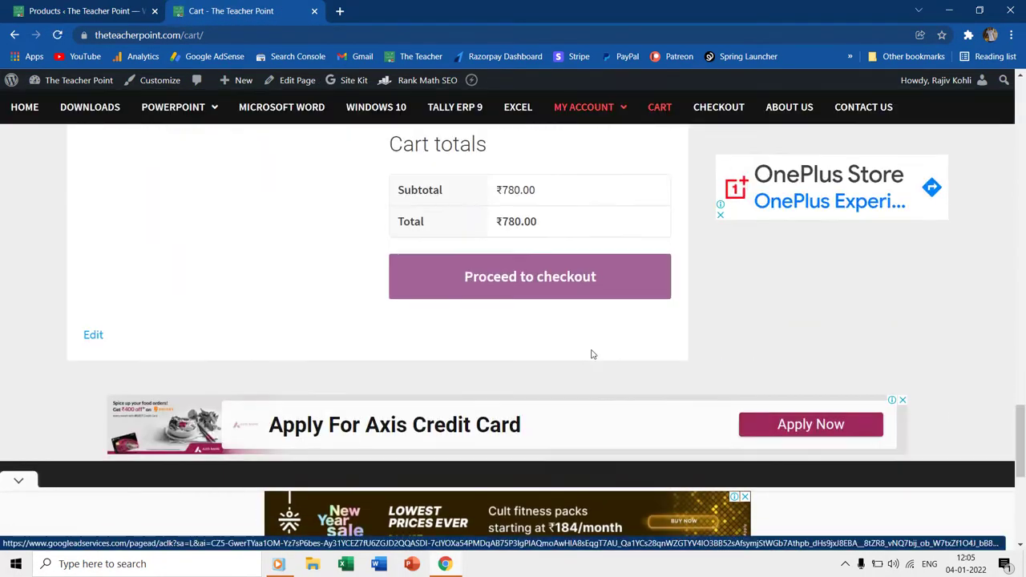
pyautogui.click(590, 275)
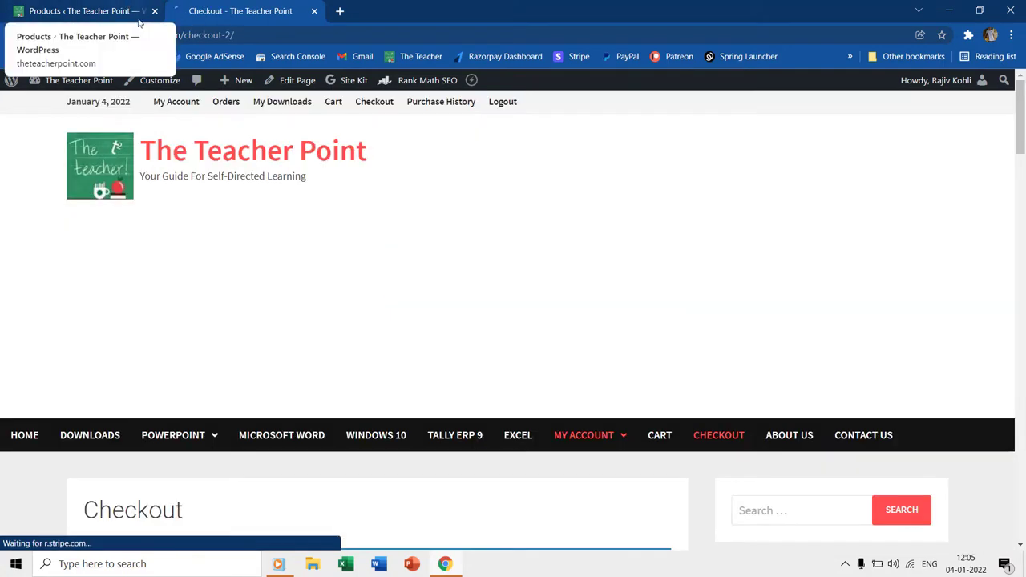
pyautogui.scroll(-5, 321, 233)
pyautogui.scroll(-3, 160, 294)
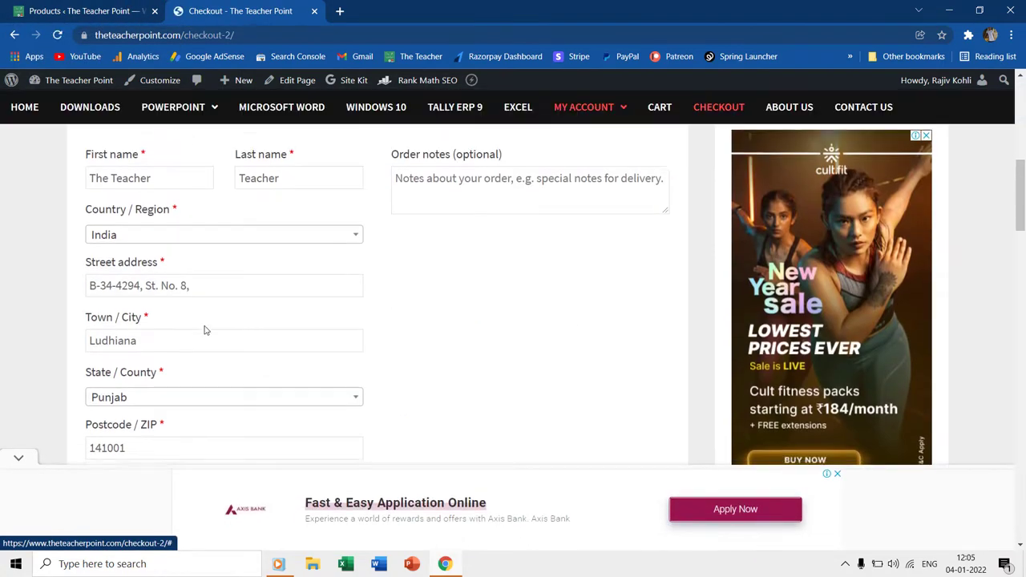
pyautogui.scroll(-3, 204, 330)
# - Return to the Products admin list and check the items-per-page setting in its Screen Options
pyautogui.click(88, 11)
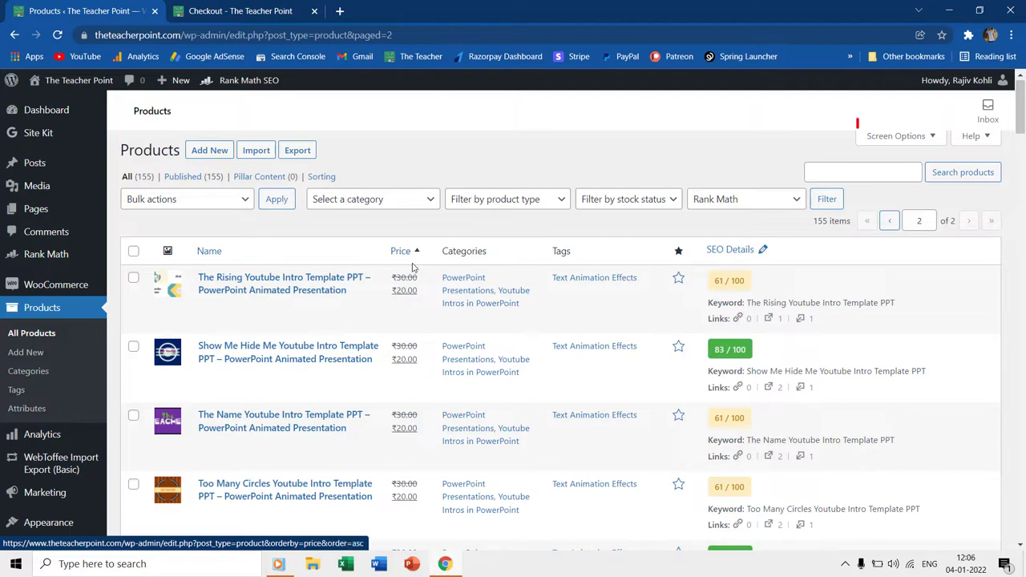
pyautogui.click(922, 139)
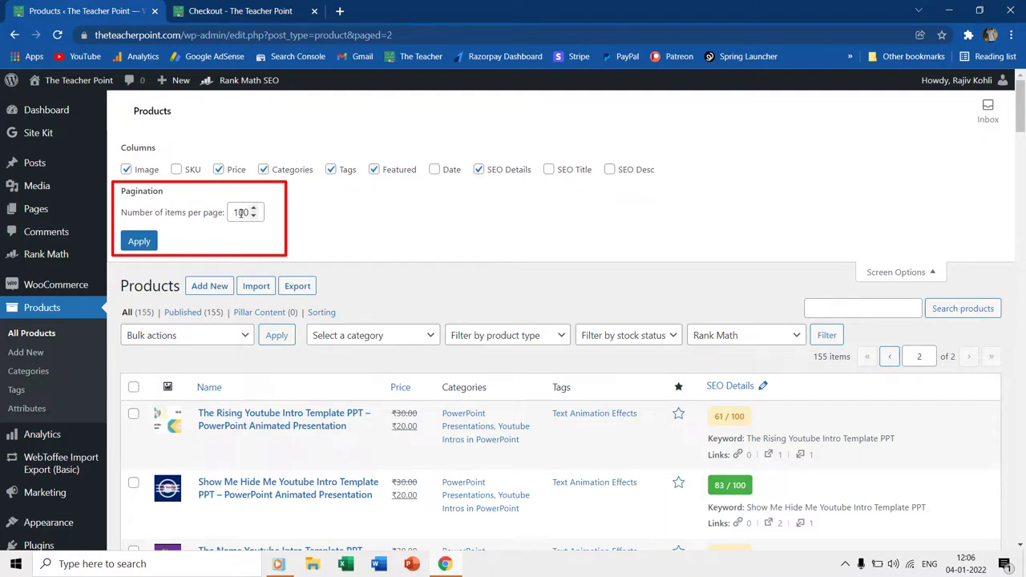
pyautogui.scroll(-1, 1020, 118)
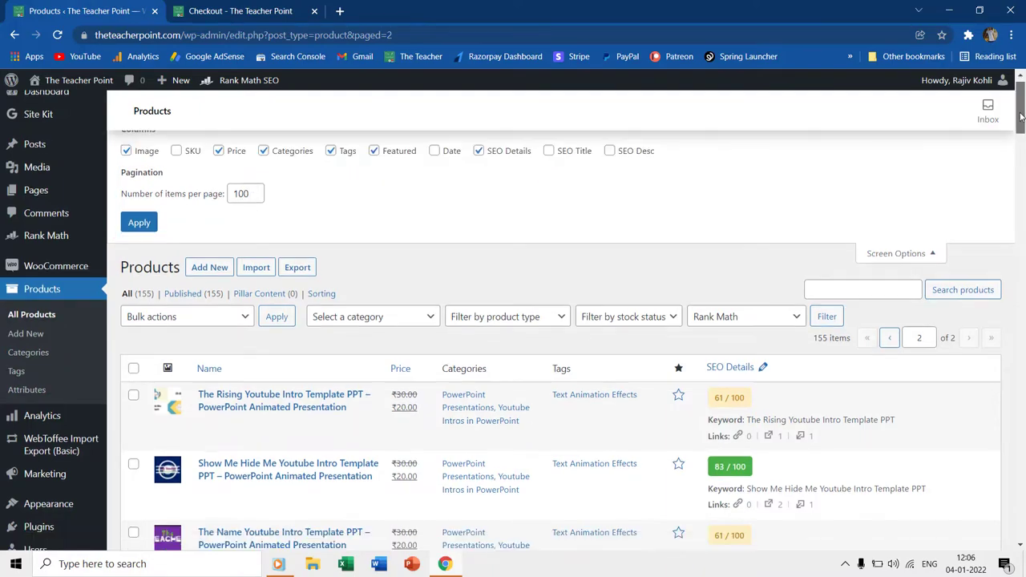
# - Go back to the first page of the product list and select all products on it
pyautogui.moveTo(1020, 118); pyautogui.dragTo(1005, 535)
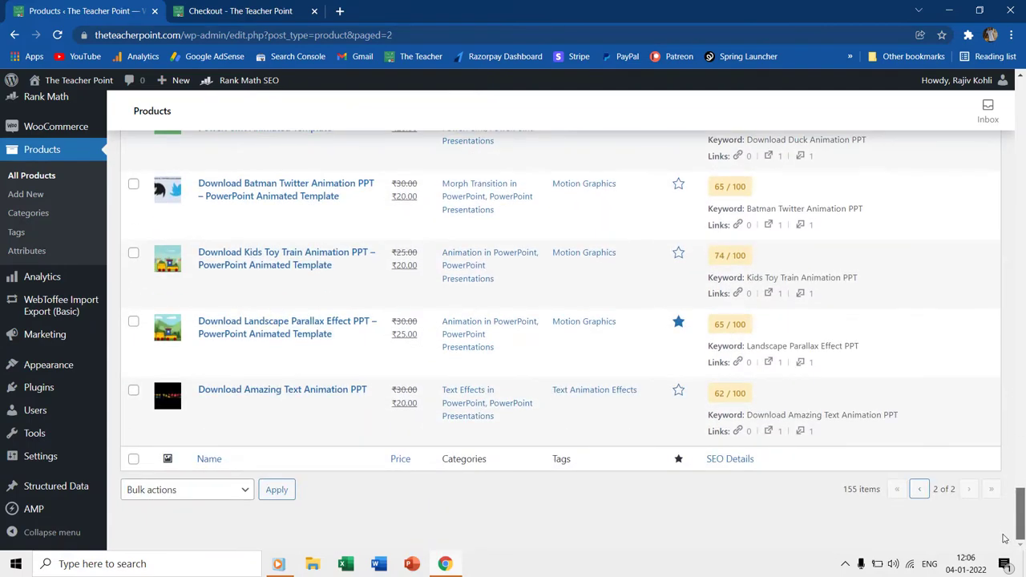
pyautogui.click(921, 491)
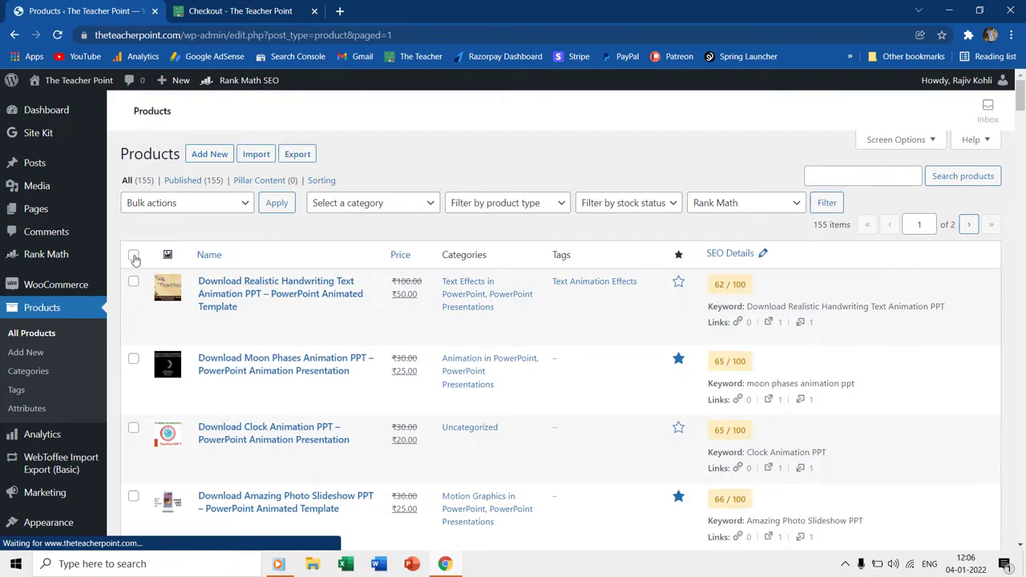
pyautogui.click(134, 256)
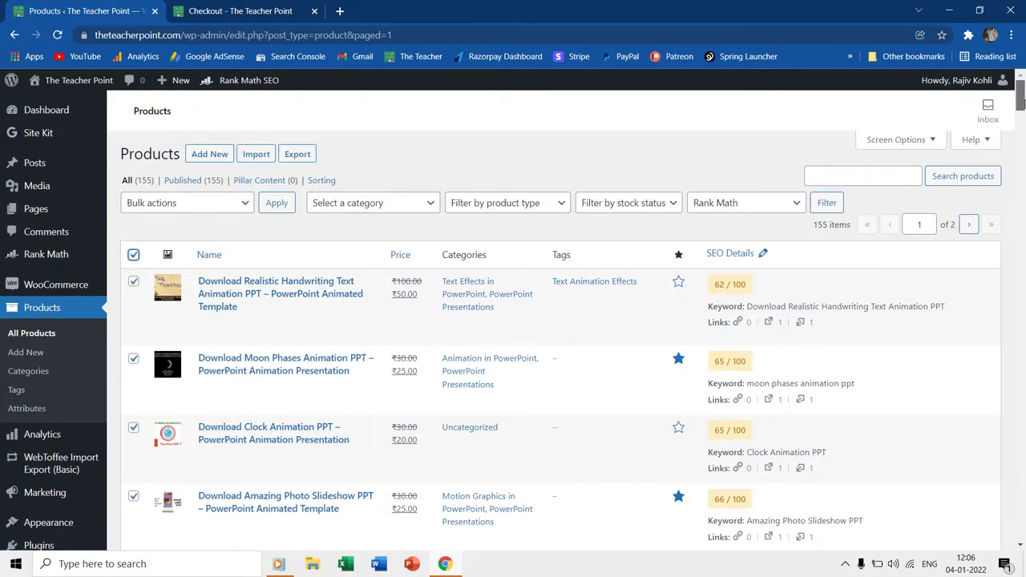
pyautogui.moveTo(1020, 102)
pyautogui.mouseDown()
pyautogui.moveTo(1012, 534)
pyautogui.moveTo(1003, 440)
pyautogui.moveTo(1013, 88)
pyautogui.mouseUp()
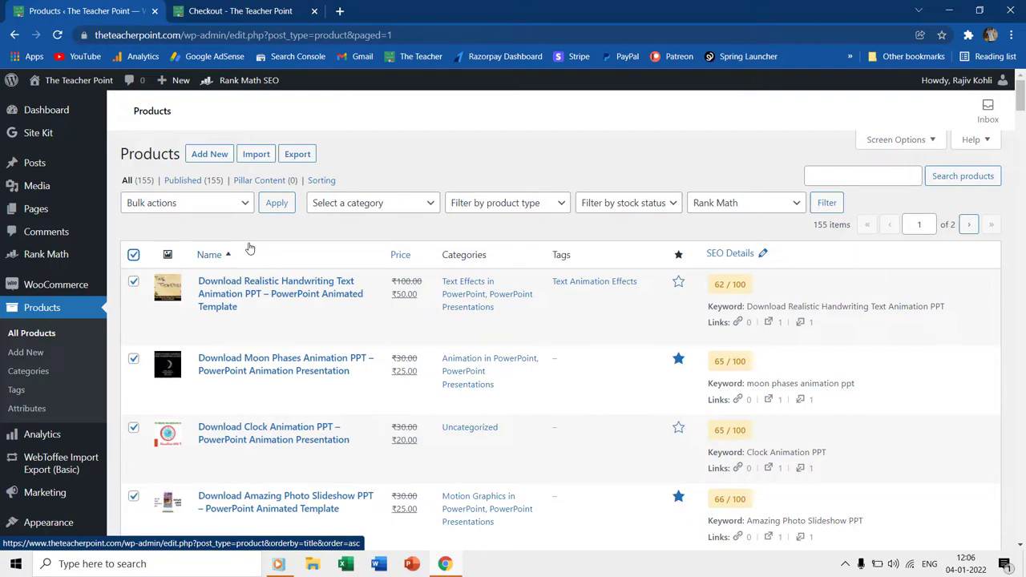
# - Raise the number of items per page in Screen Options so that all products fit on a single page
pyautogui.click(913, 141)
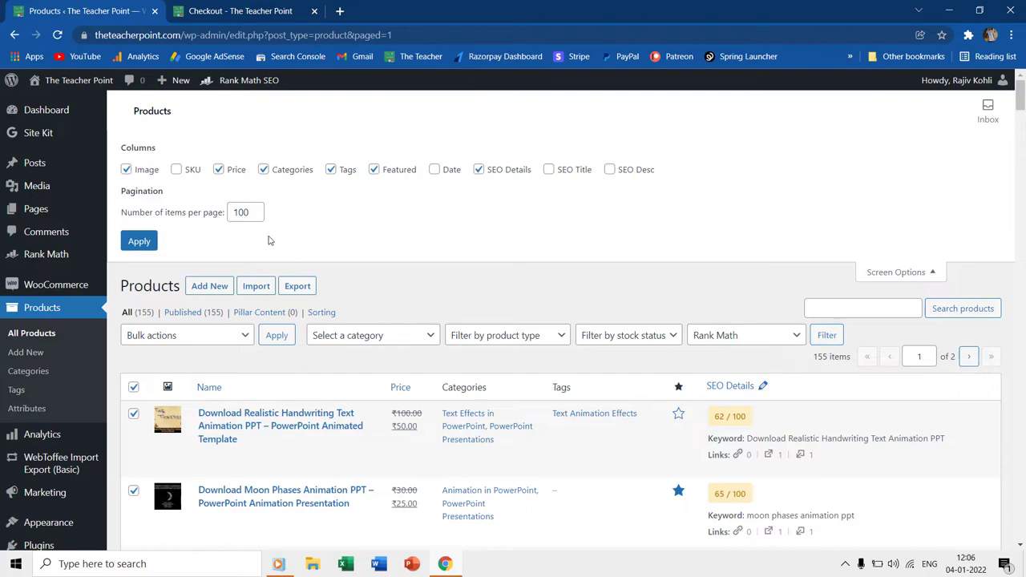
pyautogui.click(243, 212)
pyautogui.moveTo(233, 212); pyautogui.dragTo(288, 215)
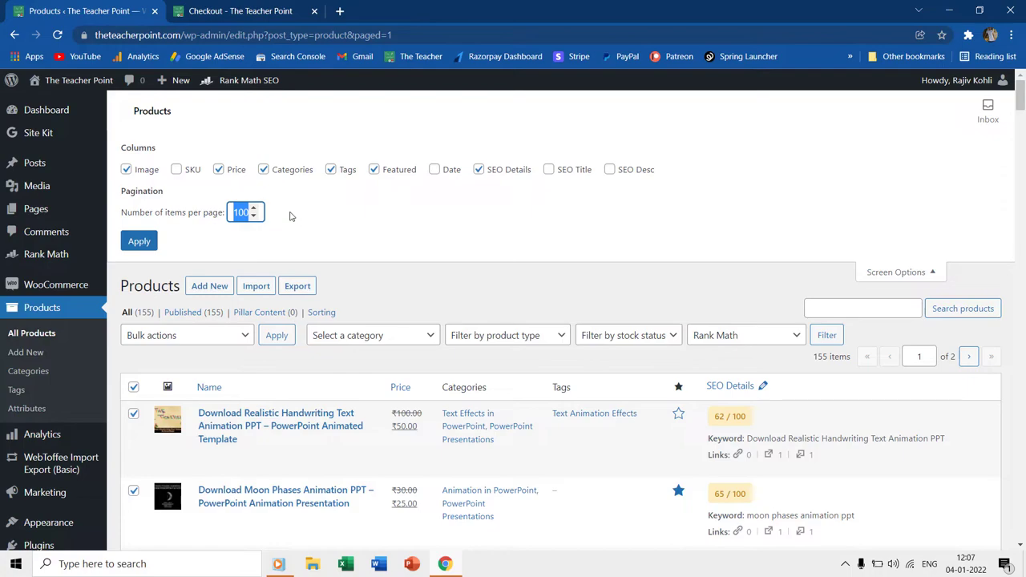
pyautogui.write('2')
pyautogui.click(137, 242)
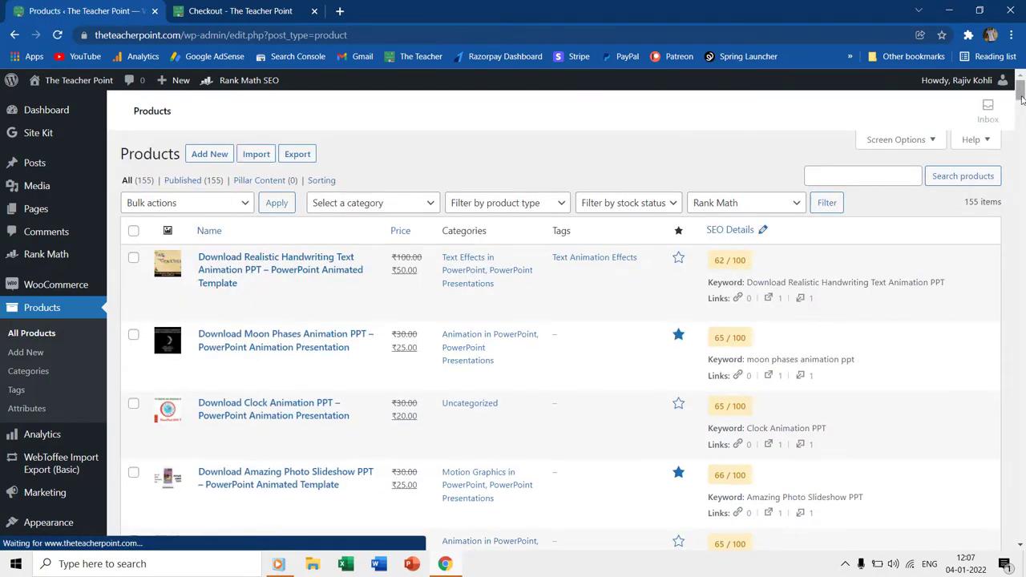
pyautogui.moveTo(1019, 93)
pyautogui.mouseDown()
pyautogui.moveTo(1022, 563)
pyautogui.moveTo(1018, 92)
pyautogui.mouseUp()
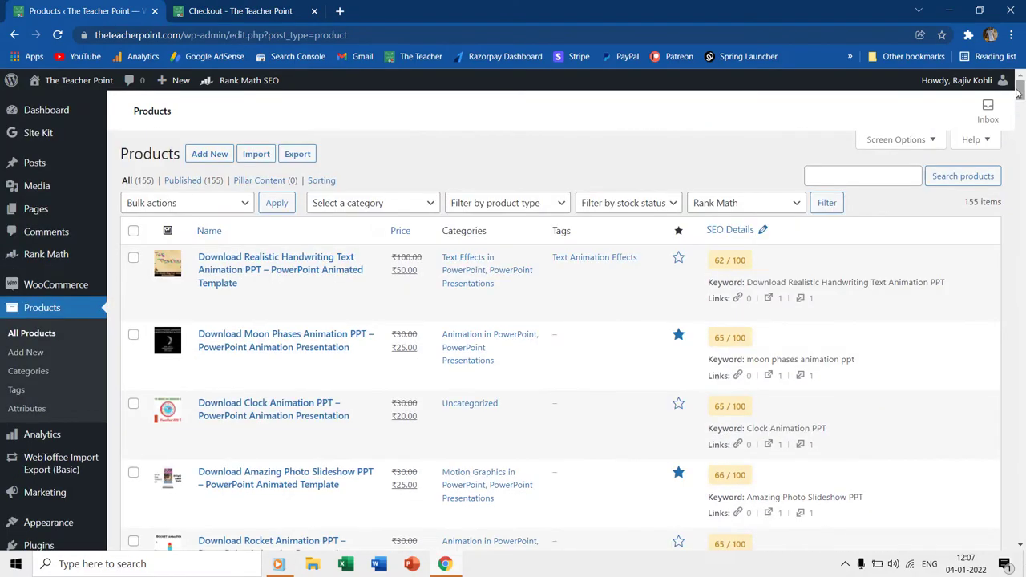
# - Select all products in the list and apply the Edit bulk action to them
pyautogui.click(134, 231)
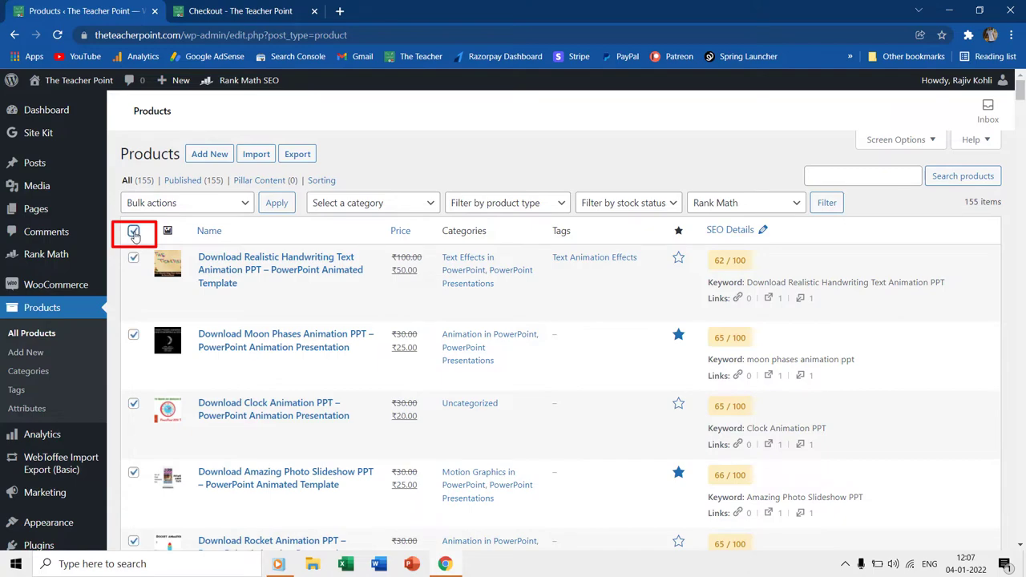
pyautogui.click(207, 205)
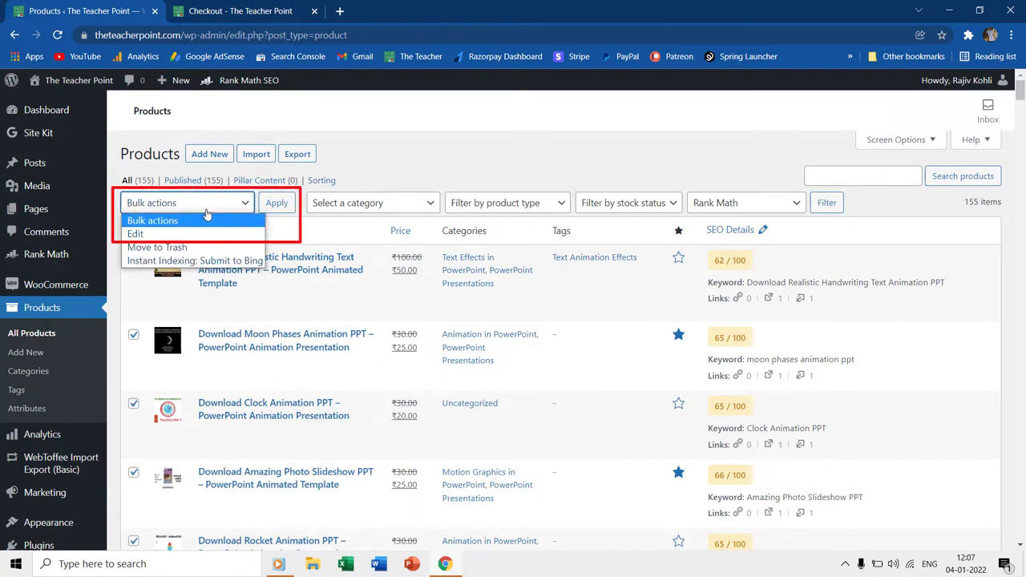
pyautogui.click(176, 238)
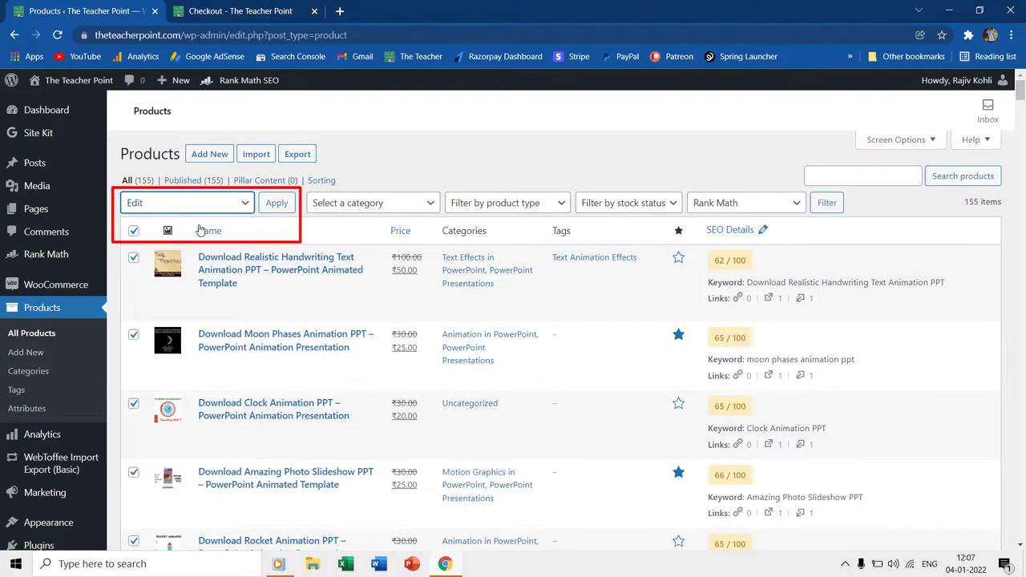
pyautogui.click(276, 205)
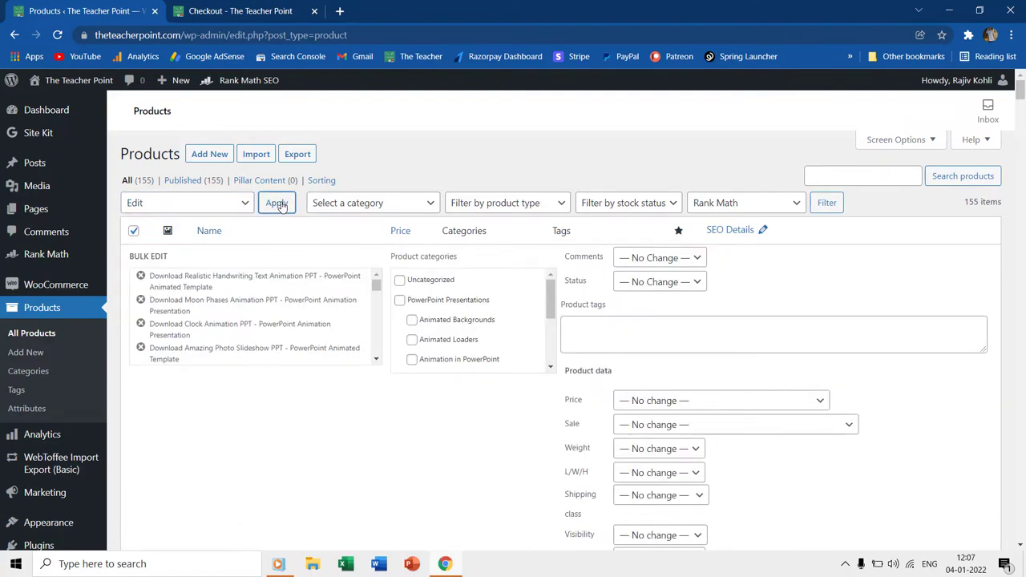
# - Examine the bulk edit form's product list and its options for comments, status, tags, price, sale and weight
pyautogui.moveTo(377, 287); pyautogui.dragTo(375, 357)
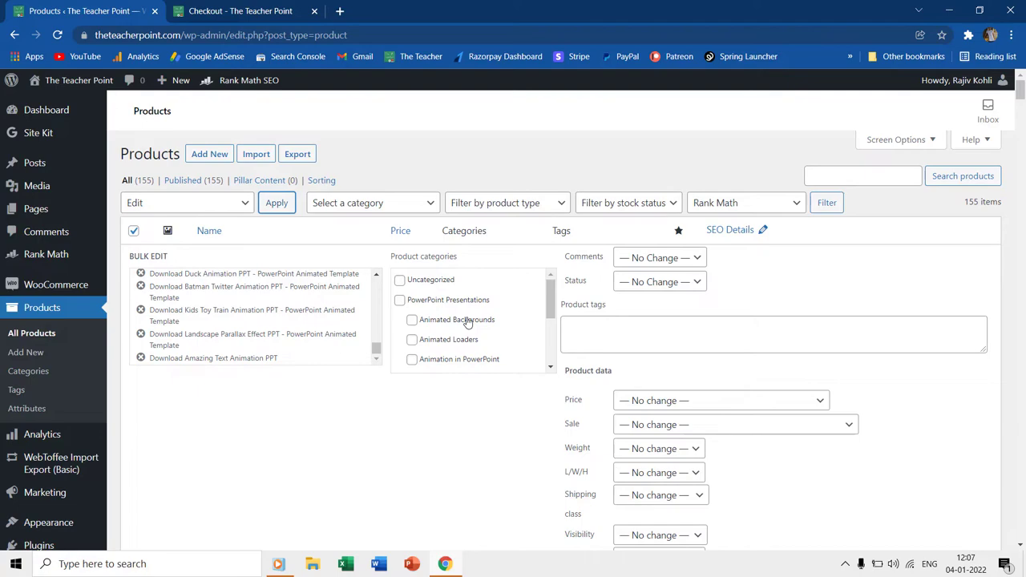
pyautogui.click(653, 257)
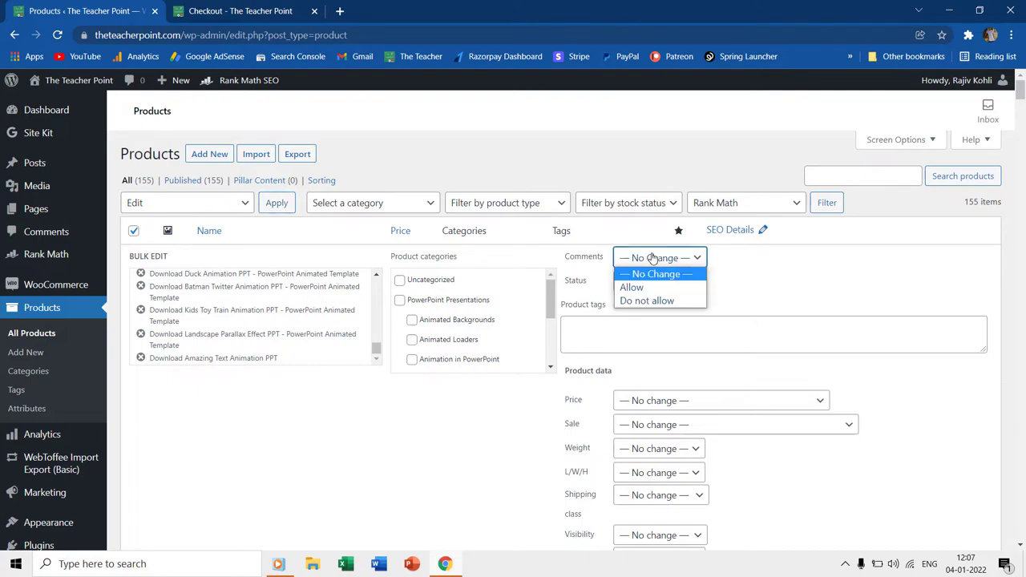
pyautogui.click(653, 257)
pyautogui.click(649, 283)
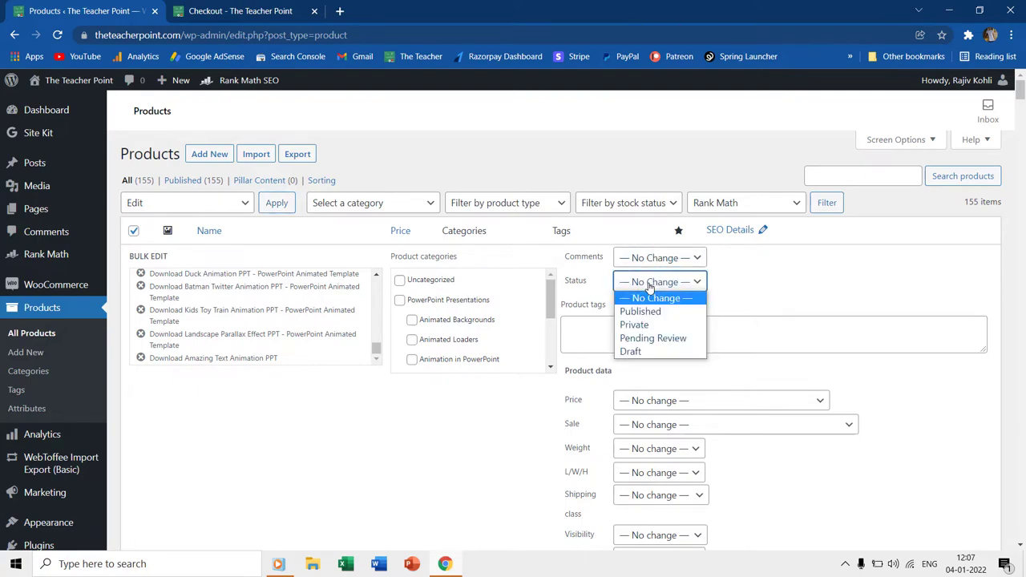
pyautogui.click(650, 284)
pyautogui.click(625, 331)
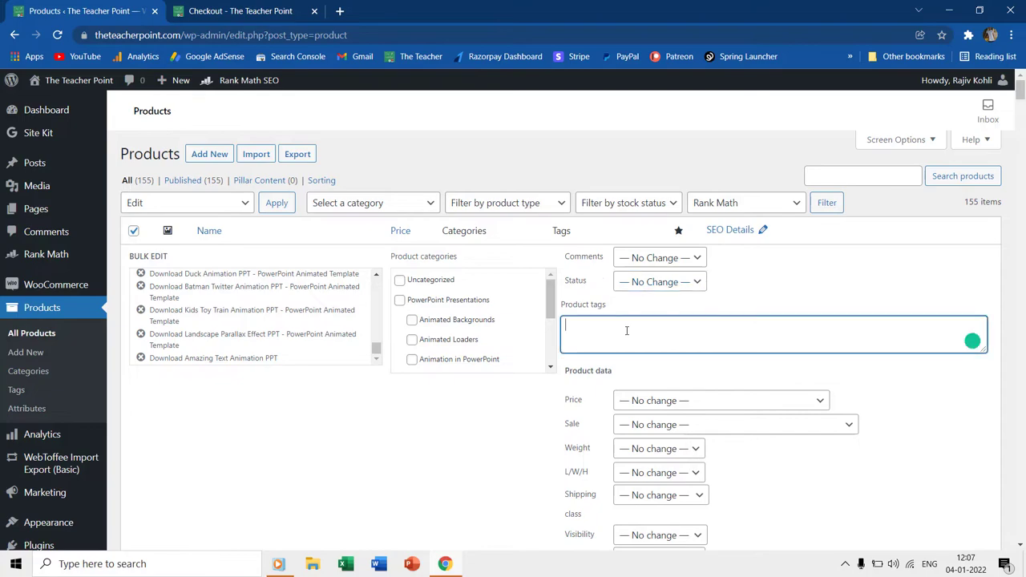
pyautogui.scroll(-2, 631, 331)
pyautogui.click(641, 267)
pyautogui.click(646, 268)
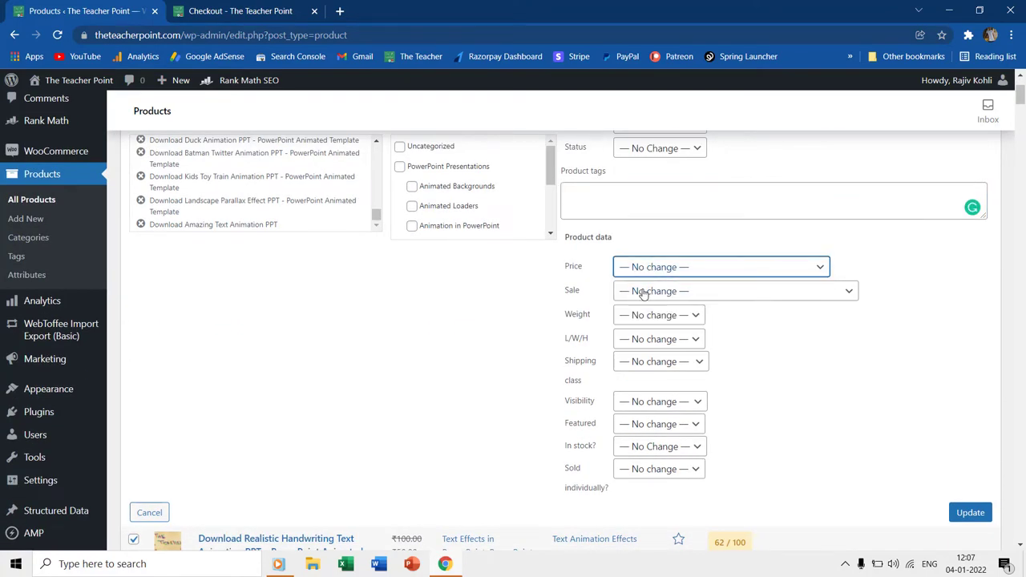
pyautogui.click(643, 293)
pyautogui.click(643, 293)
pyautogui.click(638, 321)
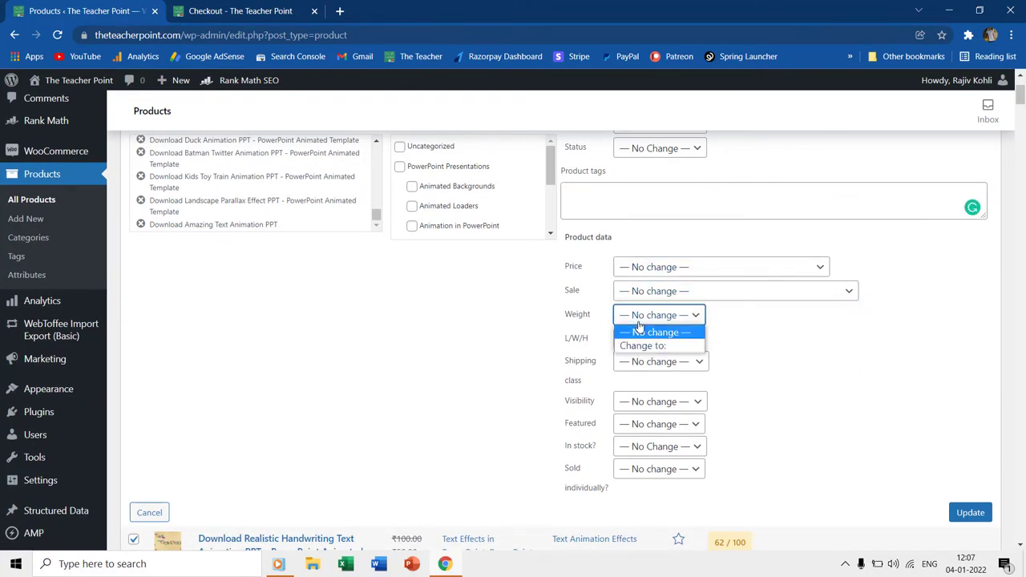
pyautogui.click(639, 326)
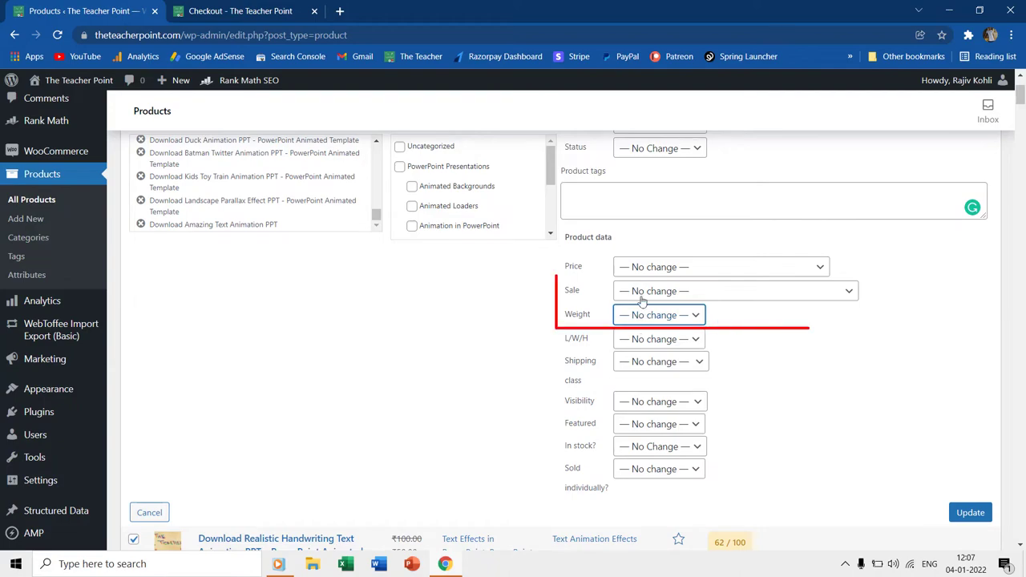
# - Set Sale to "Change to:" with a sale price of 0, update all selected products and check their prices
pyautogui.click(644, 294)
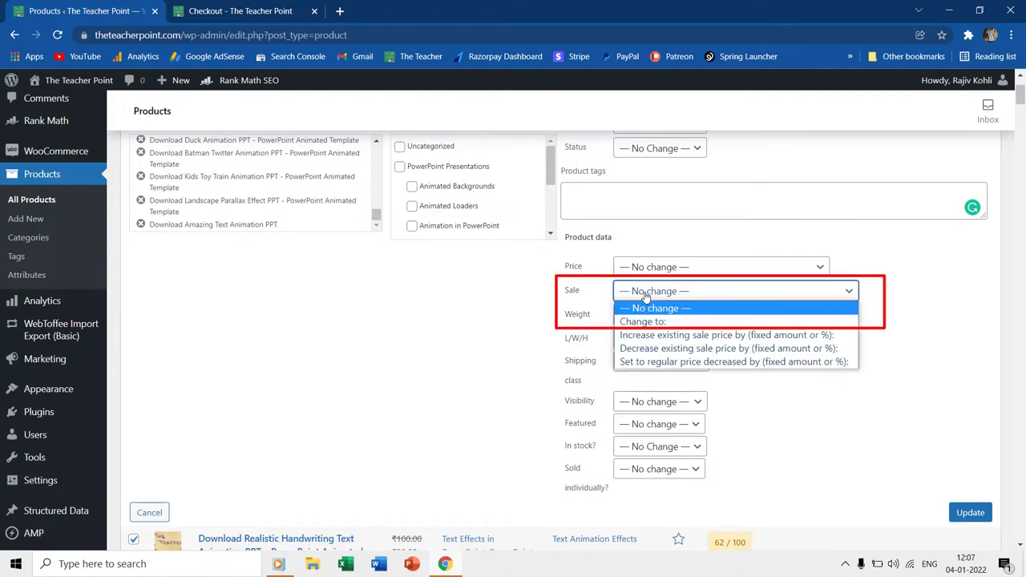
pyautogui.click(646, 320)
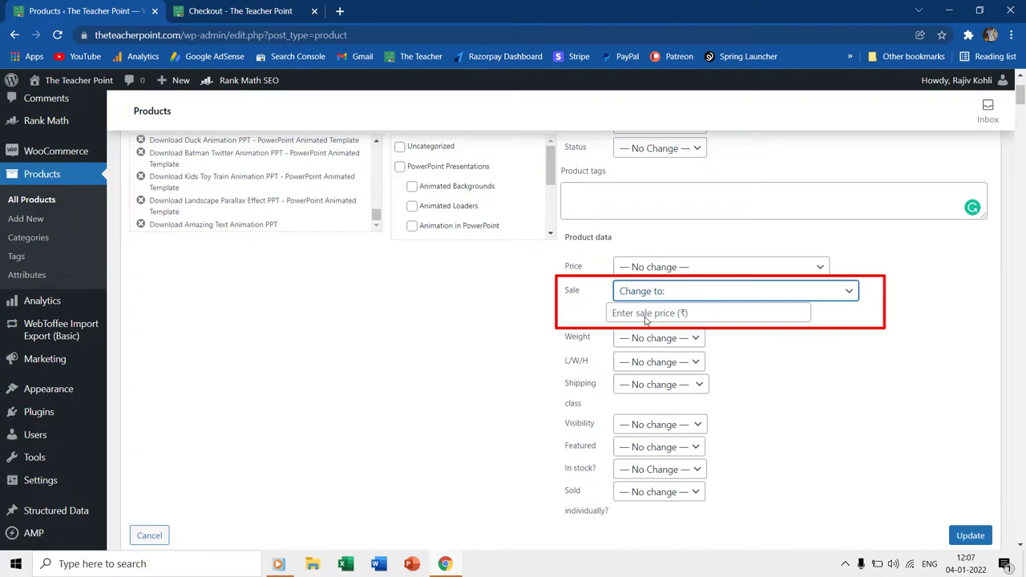
pyautogui.click(645, 314)
pyautogui.write('0')
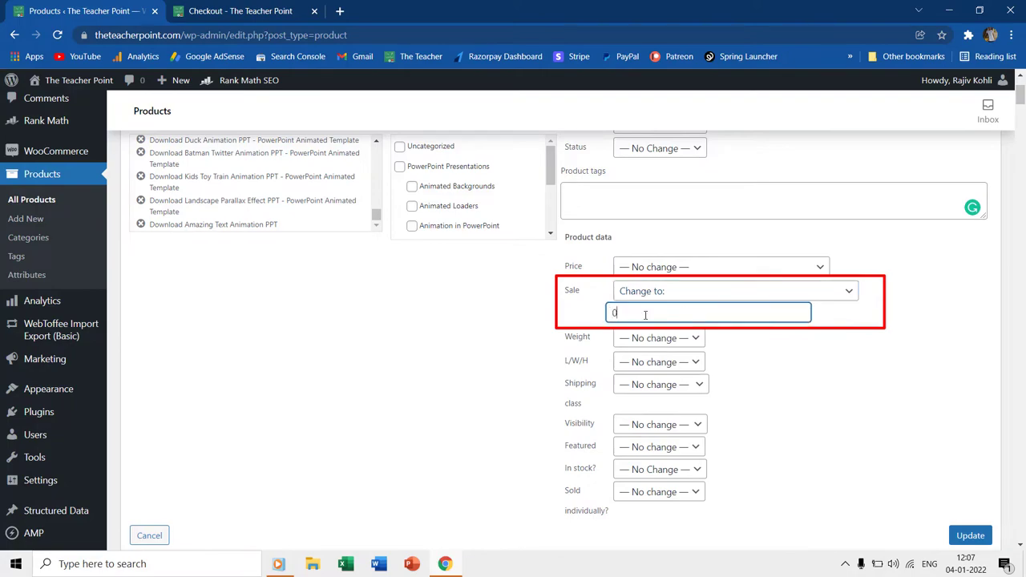
pyautogui.scroll(-1, 973, 456)
pyautogui.click(970, 468)
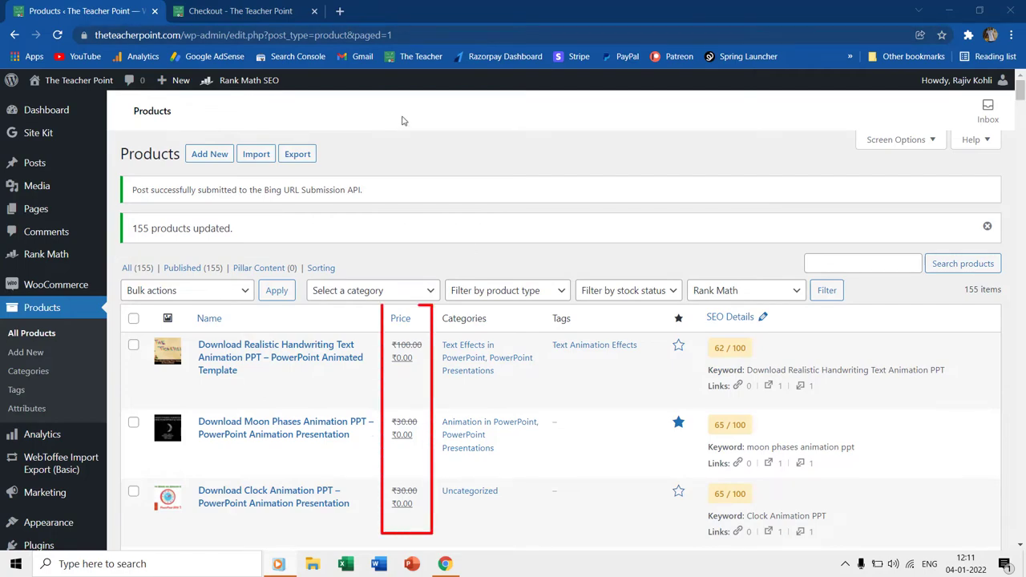
pyautogui.scroll(-7, 403, 134)
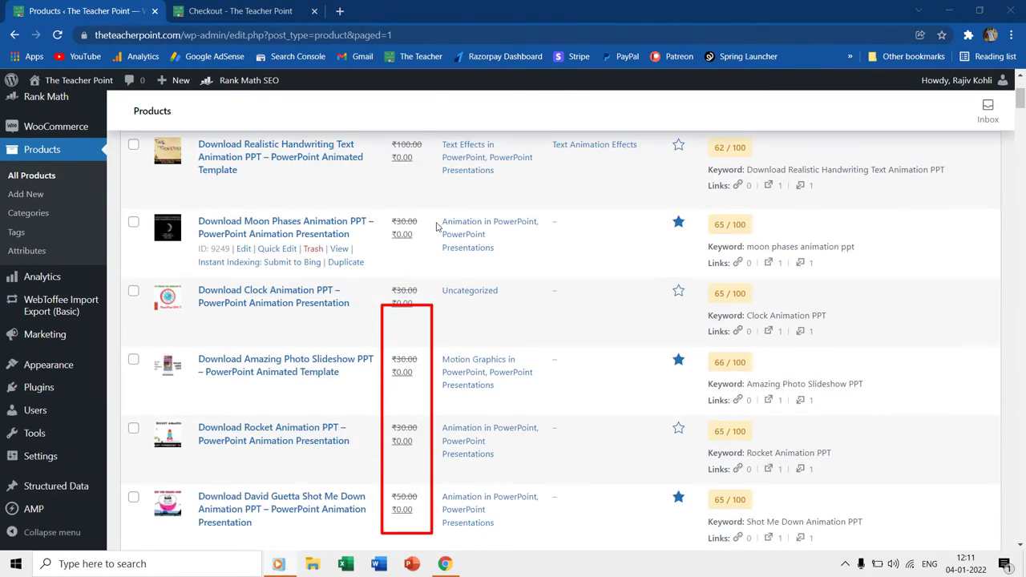
# - Check the updated sale prices further down the product list and open a new Incognito window
pyautogui.scroll(-20, 513, 309)
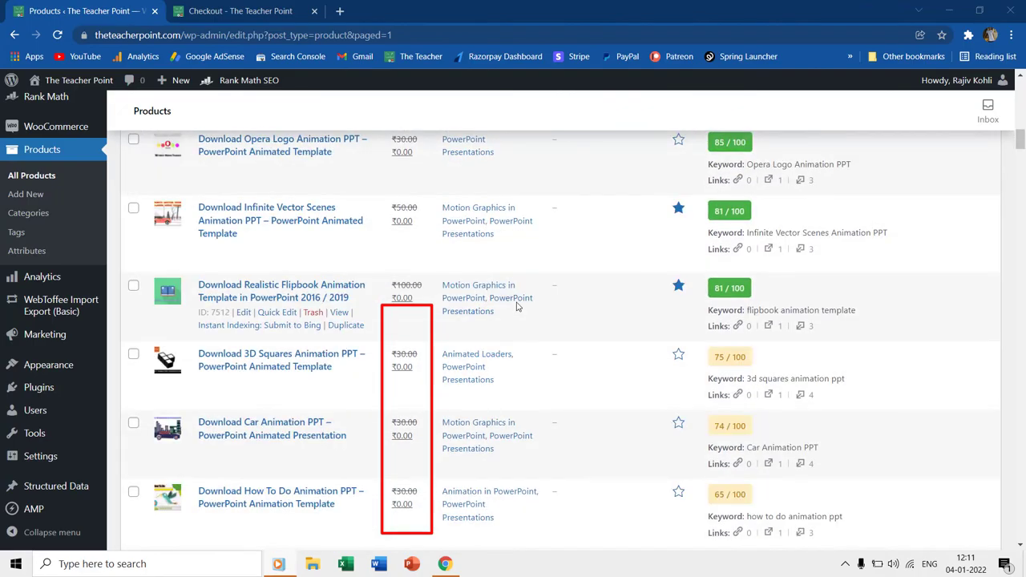
pyautogui.moveTo(1019, 170); pyautogui.dragTo(1011, 88)
pyautogui.click(1011, 35)
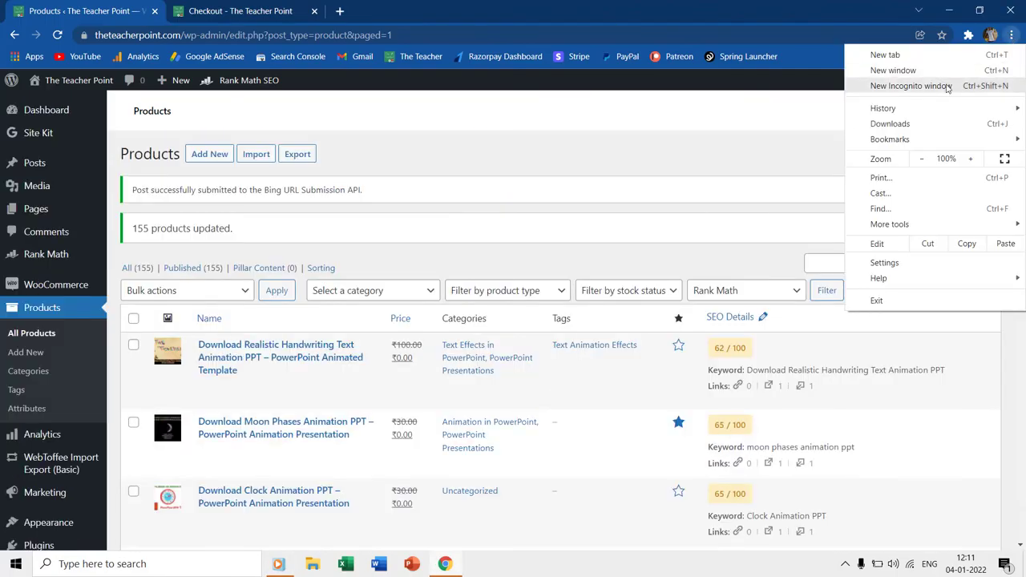
pyautogui.click(914, 69)
# - Load the shop's home page at theteacherpoint.com in the Incognito window
pyautogui.write('theteacherpoint.com/wp-admin')
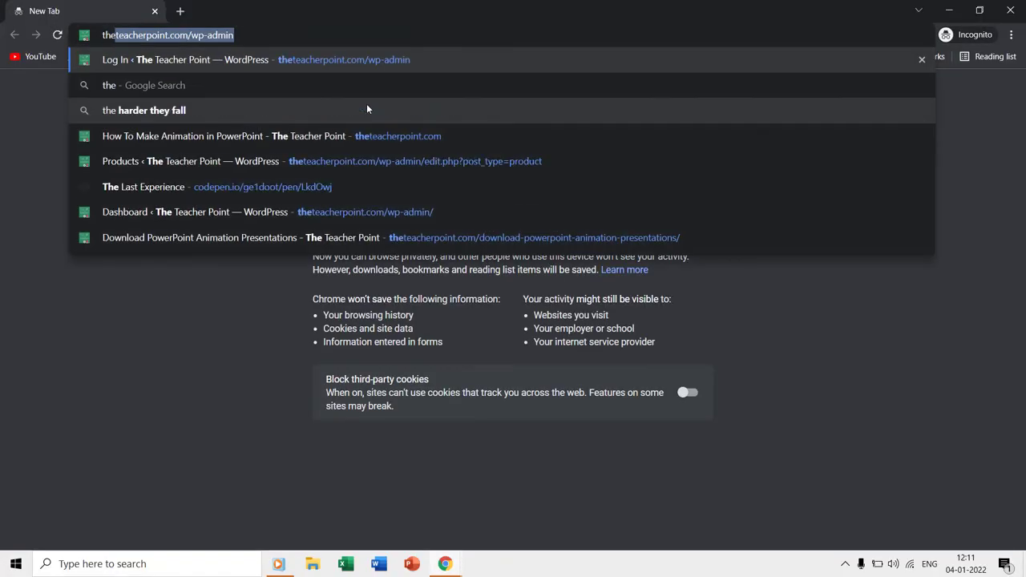
pyautogui.press('End')
pyautogui.press('BackSpace')
pyautogui.press('BackSpace')
pyautogui.press('BackSpace')
pyautogui.press('BackSpace')
pyautogui.press('BackSpace')
pyautogui.press('BackSpace')
pyautogui.press('BackSpace')
pyautogui.press('BackSpace')
pyautogui.press('BackSpace')
pyautogui.press('Return')
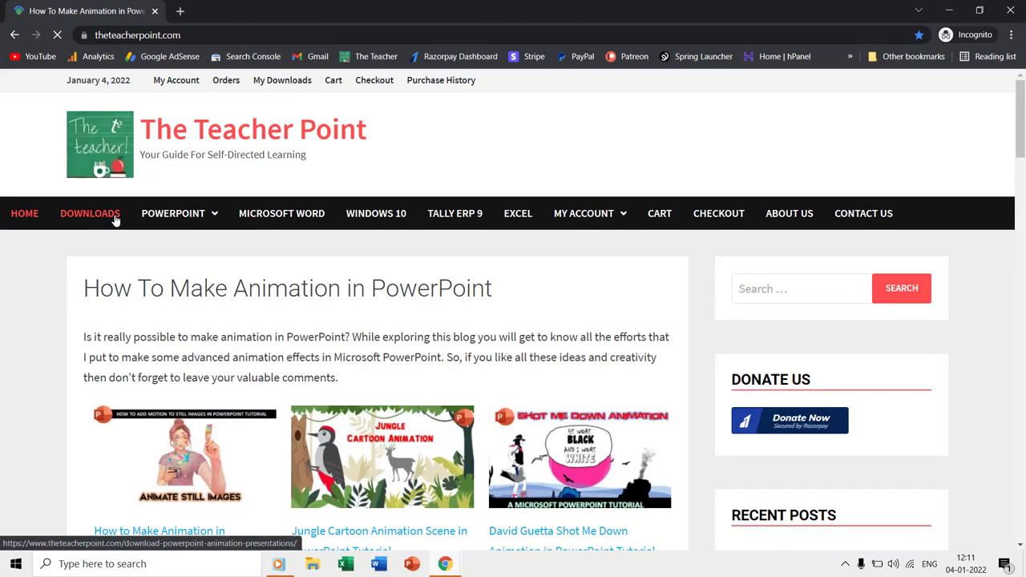
# - Add the 3 Rectangles Youtube Intro Template PPT from the Downloads page to the cart and proceed to checkout
pyautogui.scroll(-3, 153, 400)
pyautogui.click(135, 431)
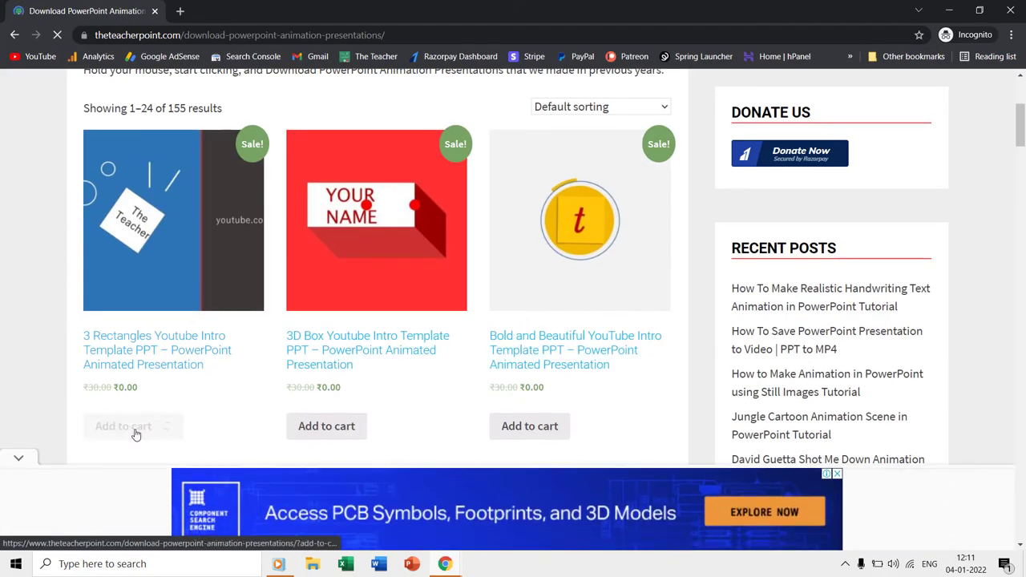
pyautogui.scroll(-4, 472, 429)
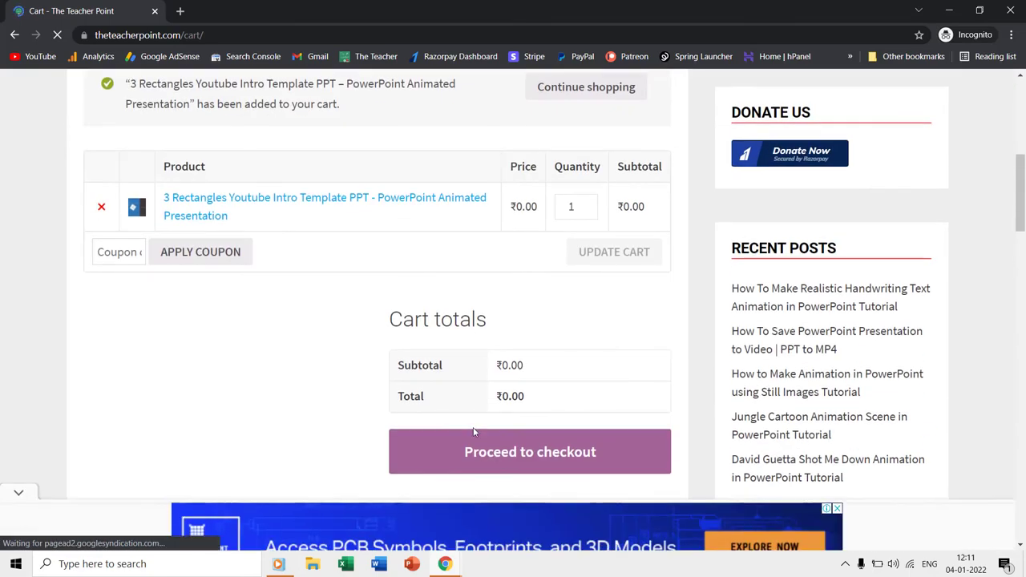
pyautogui.scroll(-3, 307, 235)
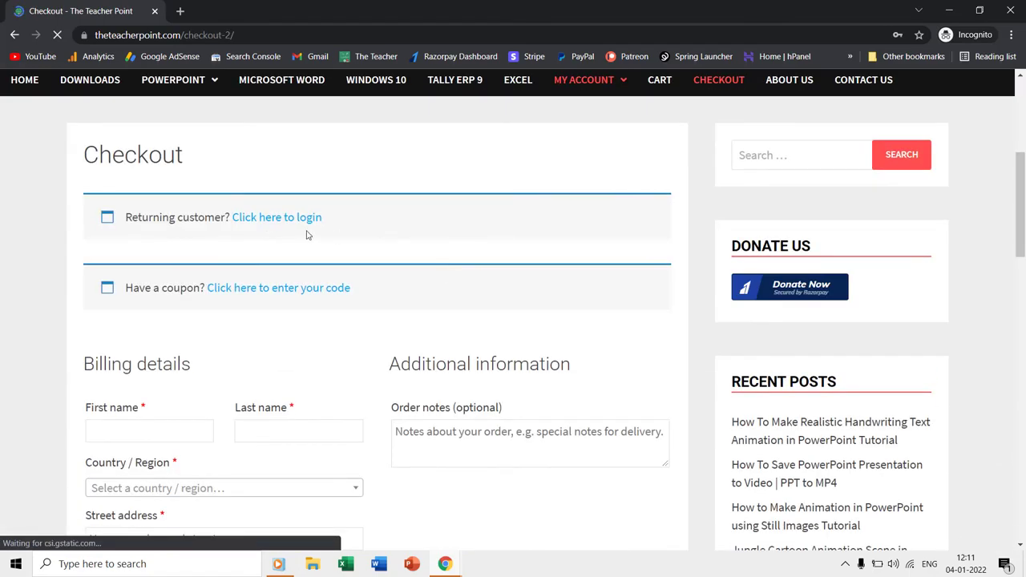
# - Log in at checkout as a returning customer with the saved username and password, and review the order's item prices
pyautogui.click(264, 222)
pyautogui.scroll(-1, 264, 221)
pyautogui.click(160, 307)
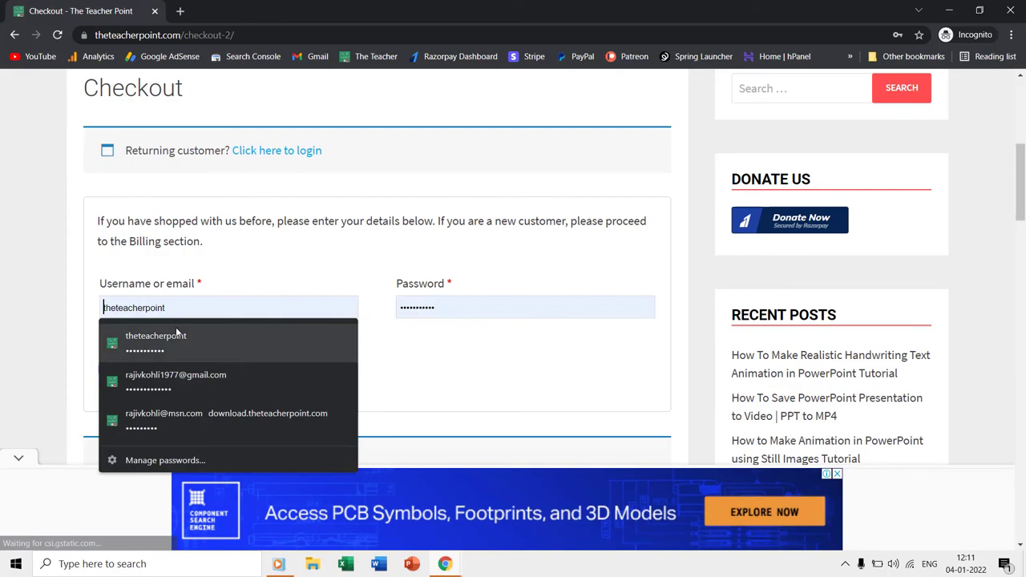
pyautogui.click(128, 335)
pyautogui.scroll(-10, 351, 252)
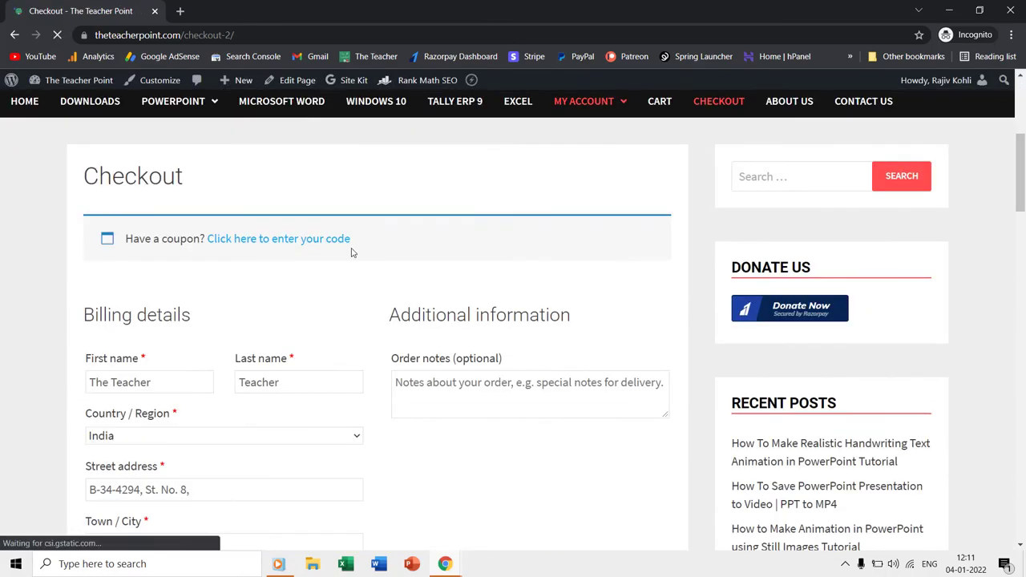
pyautogui.scroll(-10, 406, 240)
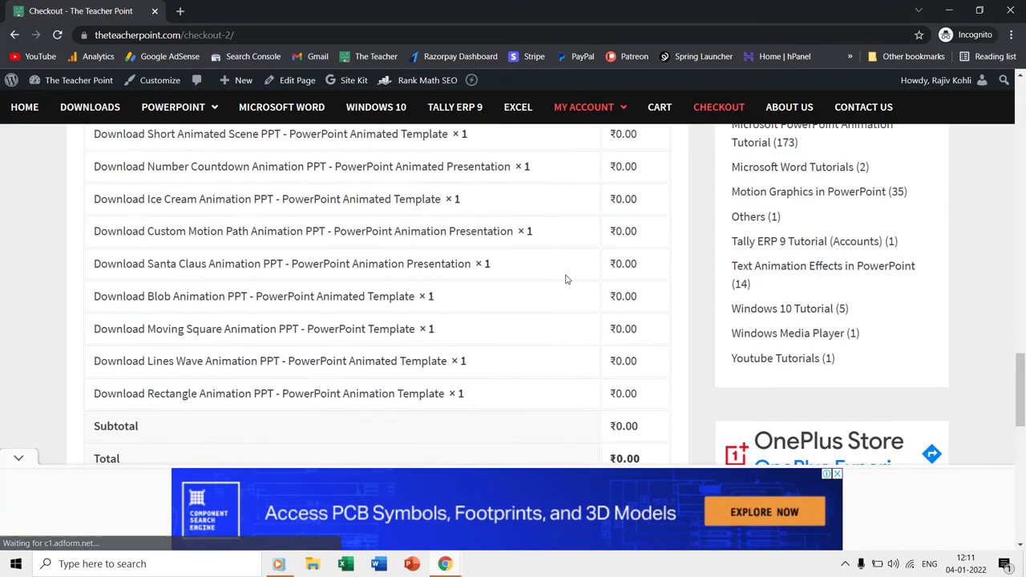